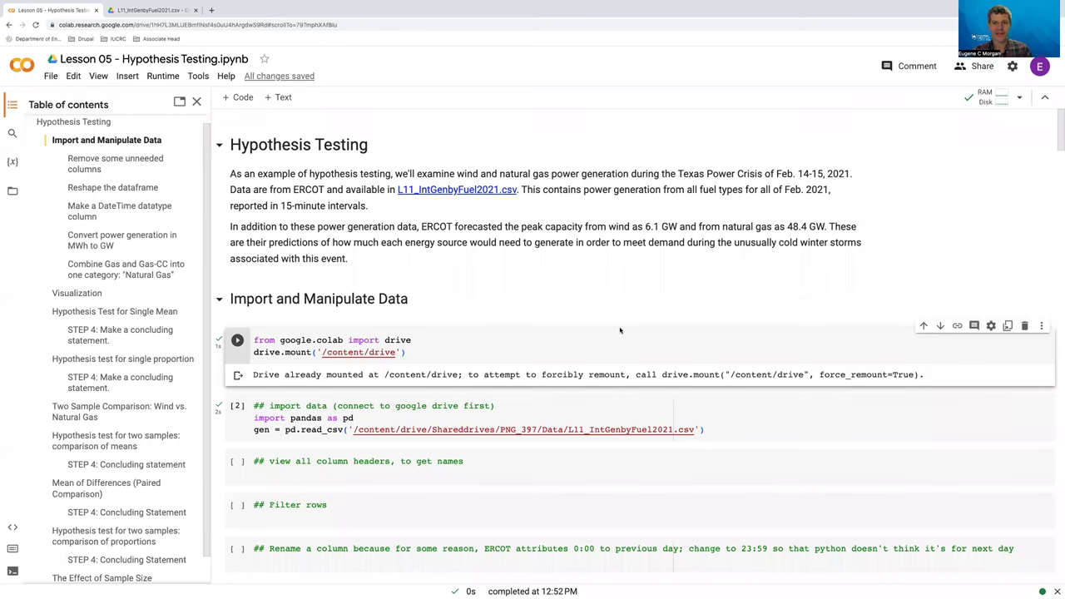
Step: Preview L11_IntGenbyFuel2021.csv, highlighting the Date, Fuel, Gas-CC, Total and Hydro entries
mouse_move(619, 324)
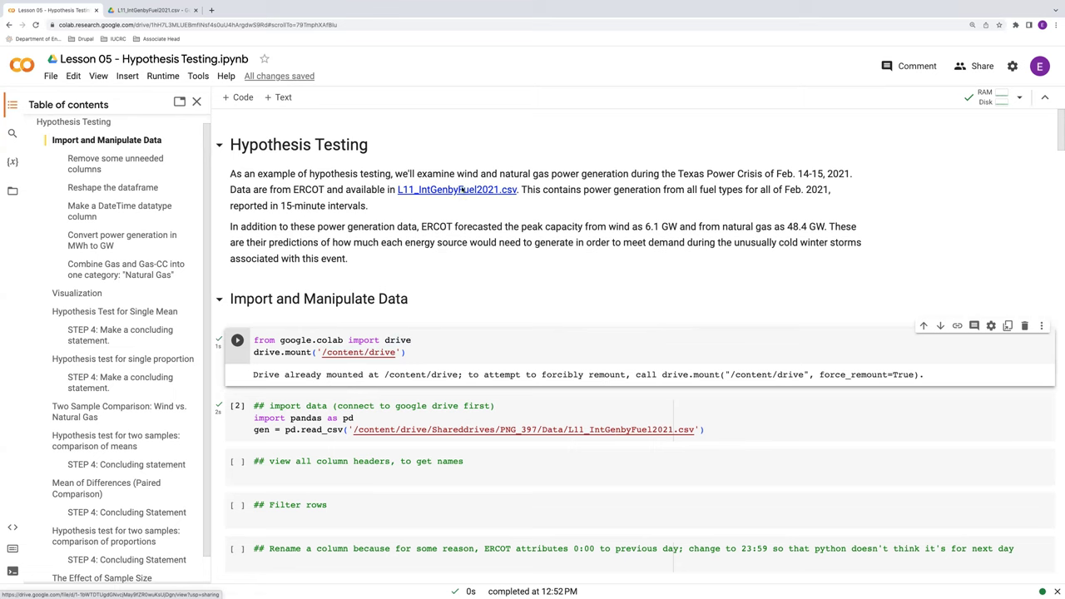
click(167, 11)
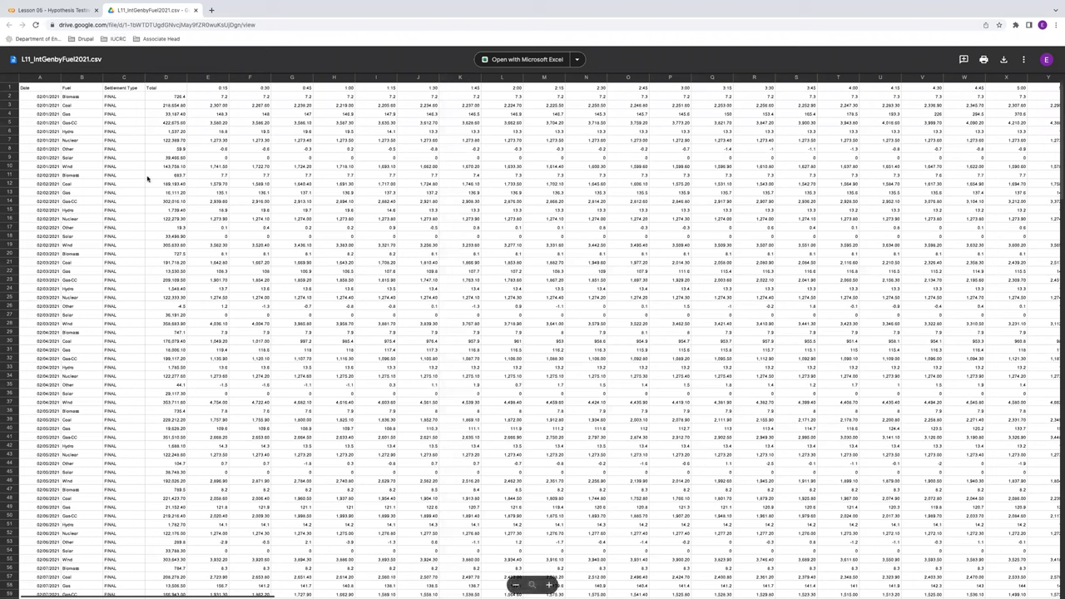
drag(47, 105, 47, 98)
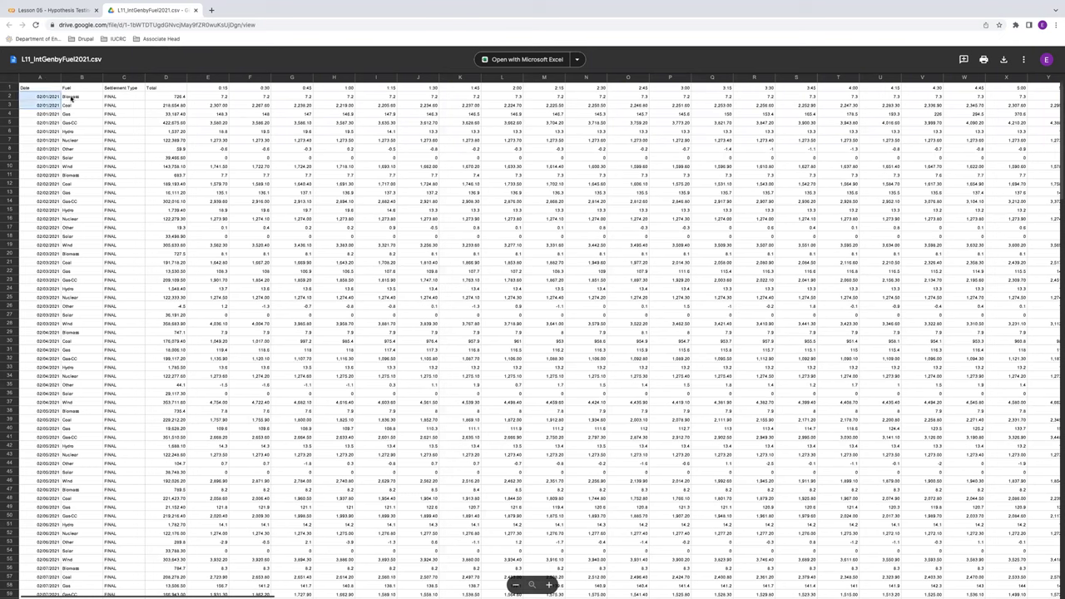
click(84, 89)
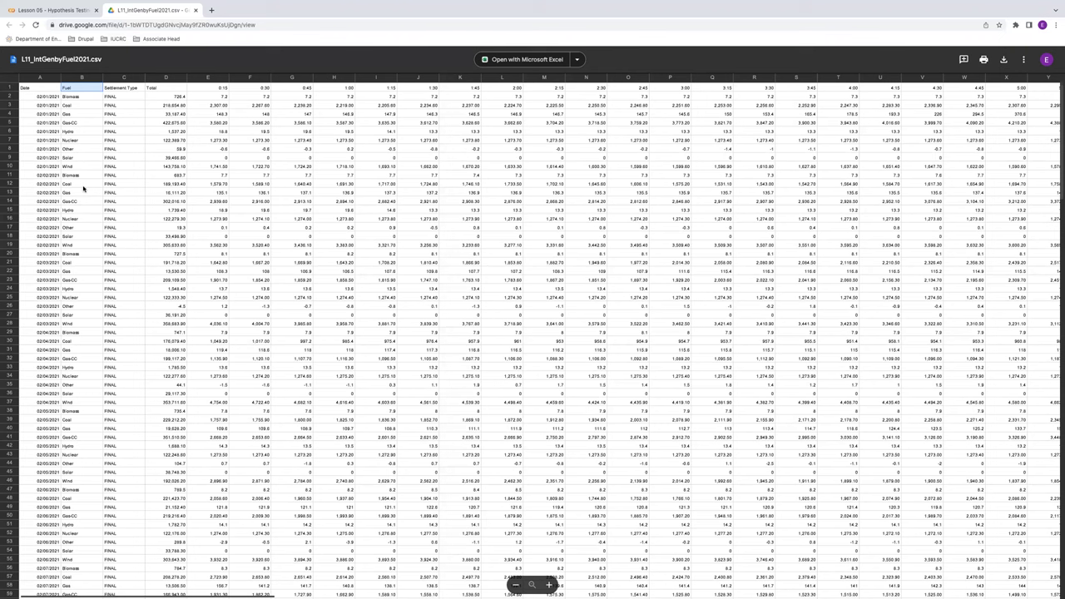
drag(84, 115, 85, 116)
click(86, 123)
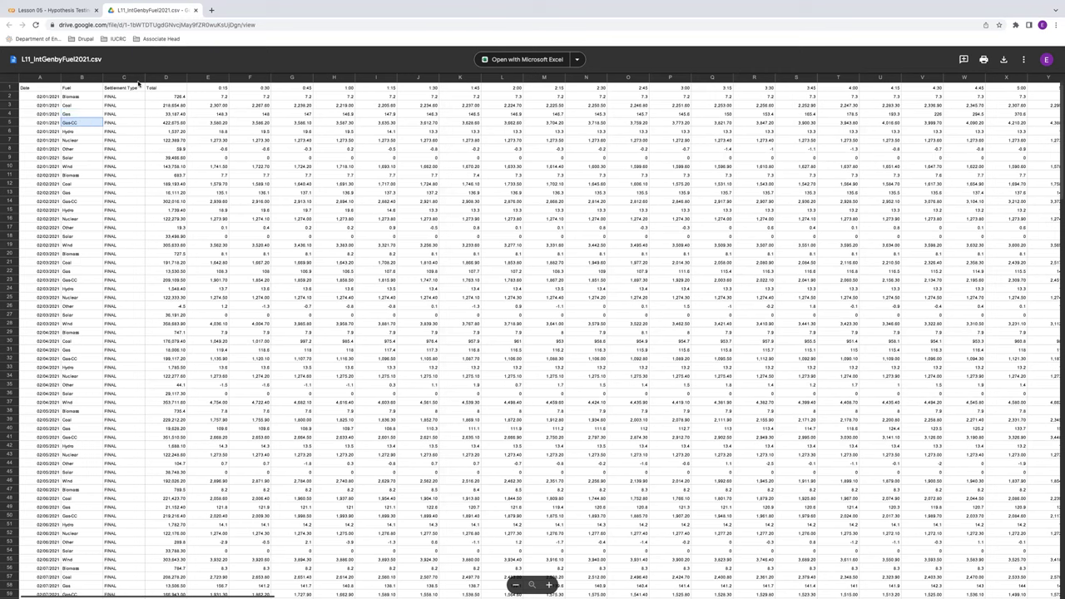
drag(172, 88, 174, 168)
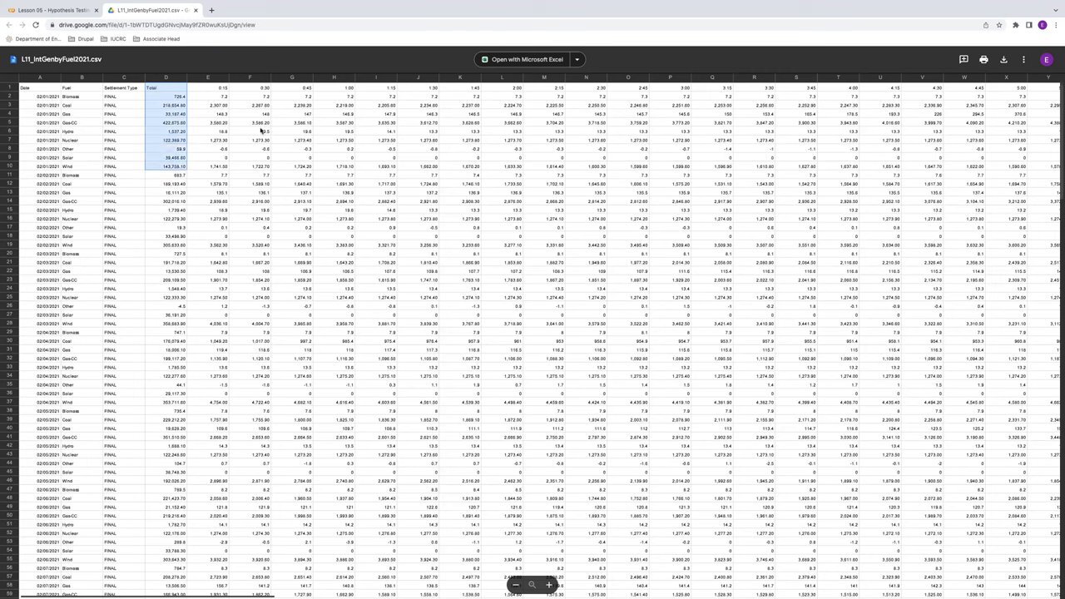
drag(262, 130, 234, 131)
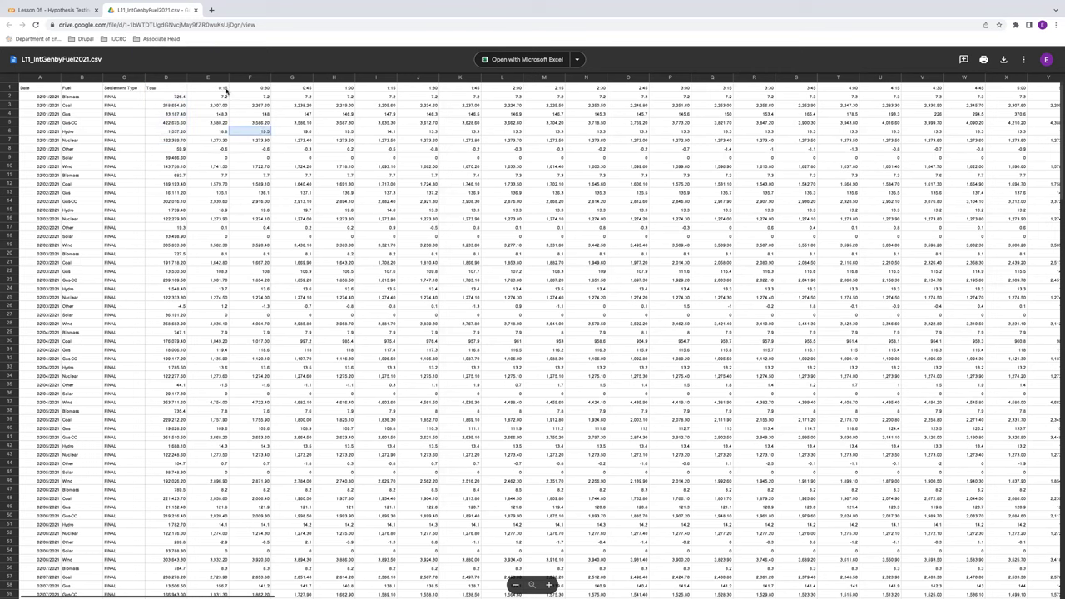
Step: Walk through the 0:15 to 1:15 quarter-hour columns and their generation values
click(225, 89)
click(257, 89)
click(304, 89)
click(387, 89)
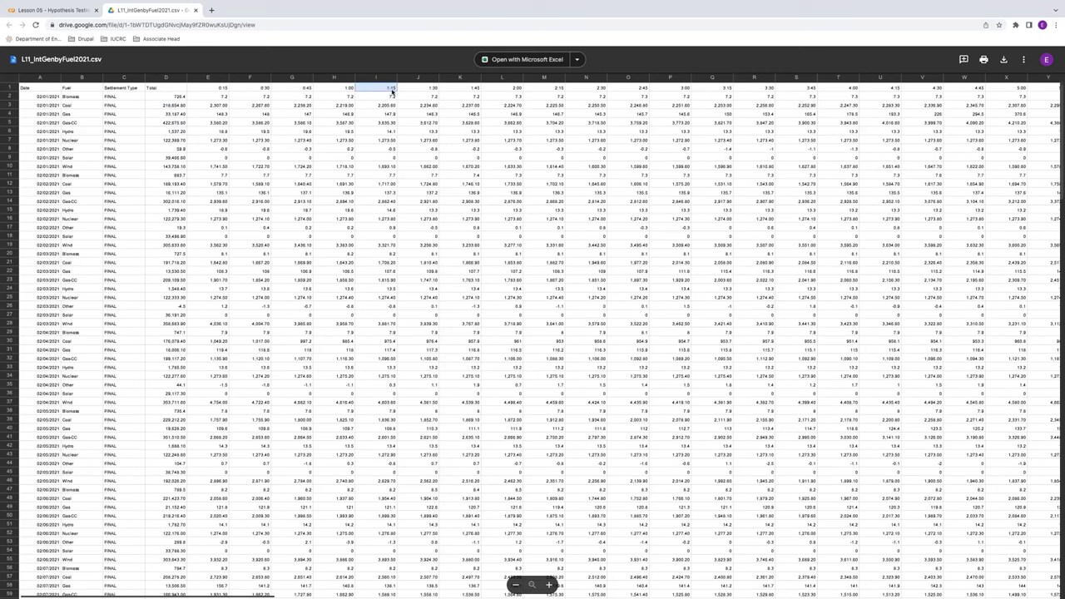
click(218, 89)
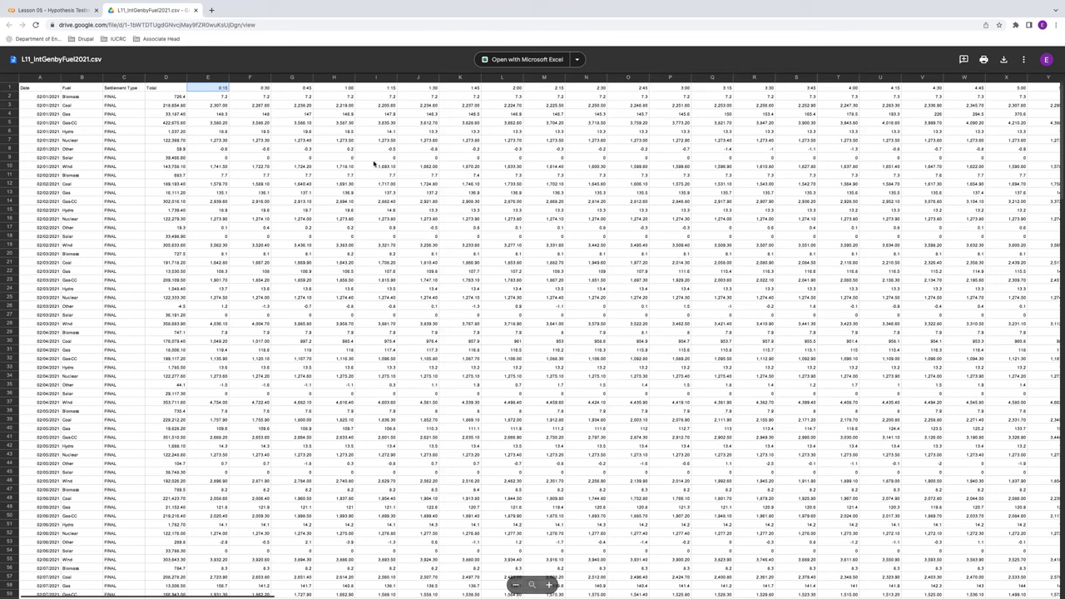
drag(227, 102, 840, 447)
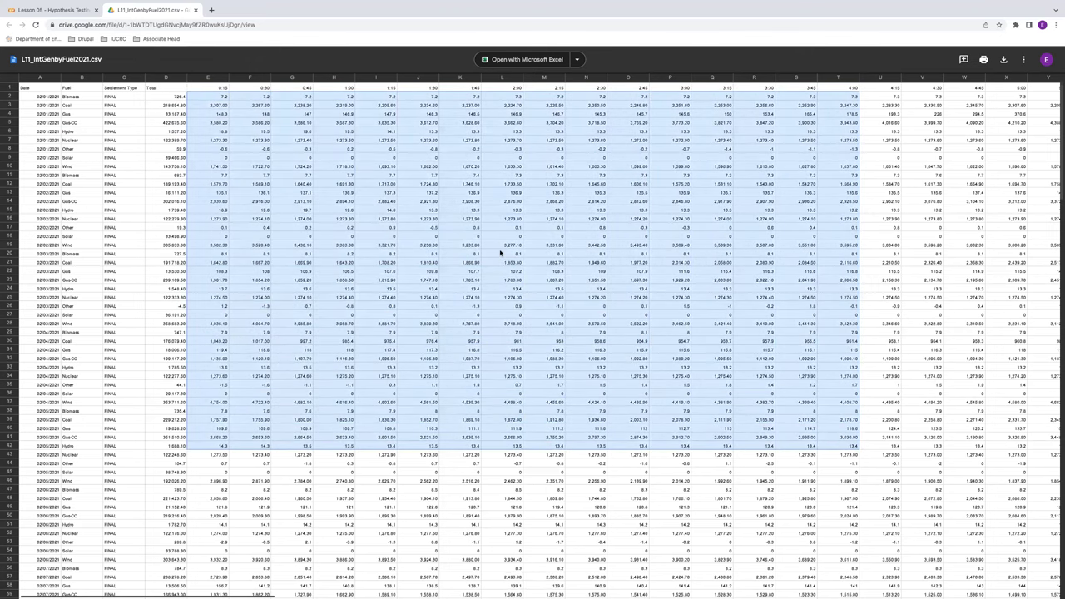
click(489, 245)
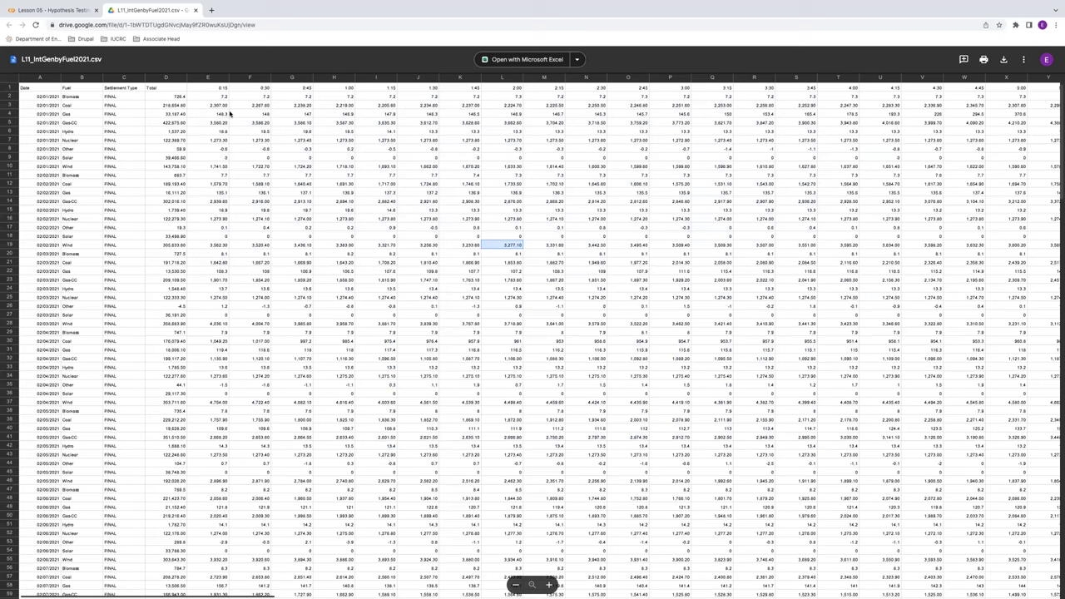
Step: Back in the Lesson 05 notebook, run the read_csv cell with gen.head added
click(70, 10)
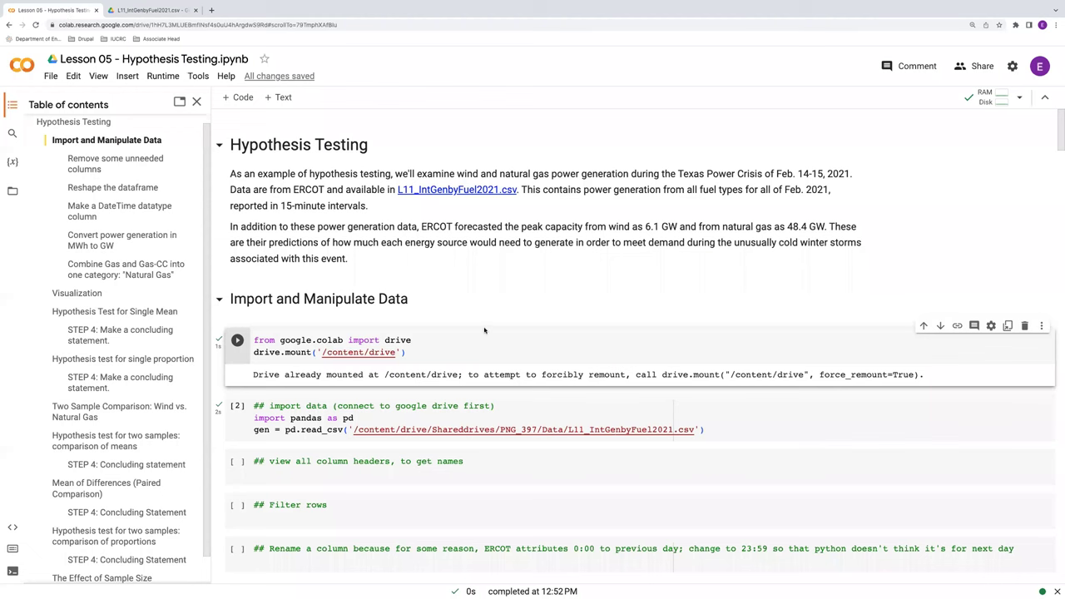
click(237, 406)
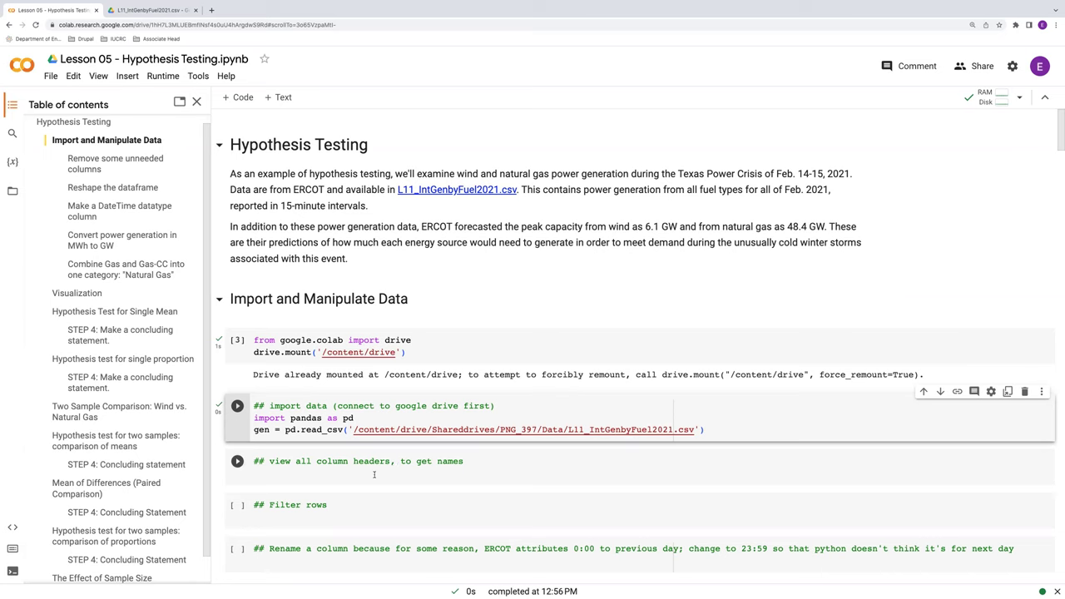
click(697, 429)
key(Return)
text(gen.head)
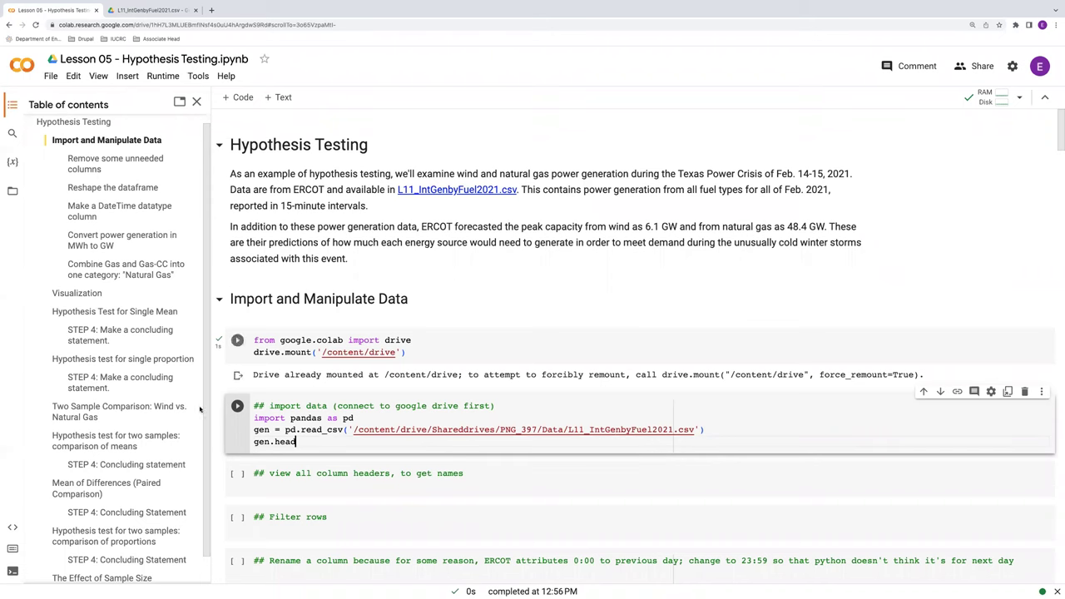
click(237, 406)
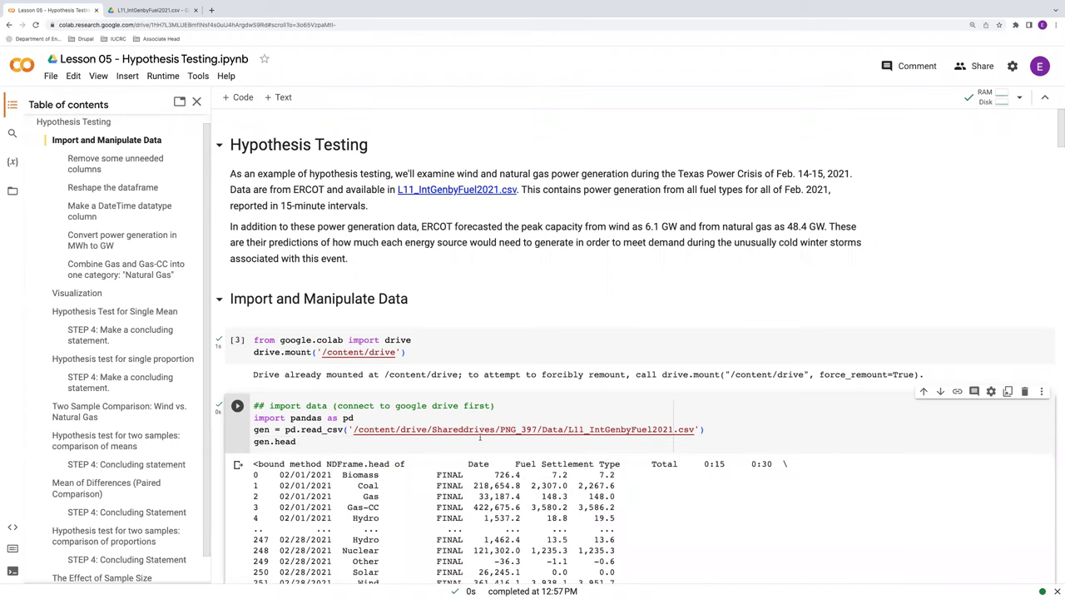
Step: Scroll through the gen.head preview of 252 rows x 100 columns
scroll(478, 434, down, 1)
scroll(471, 435, down, 2)
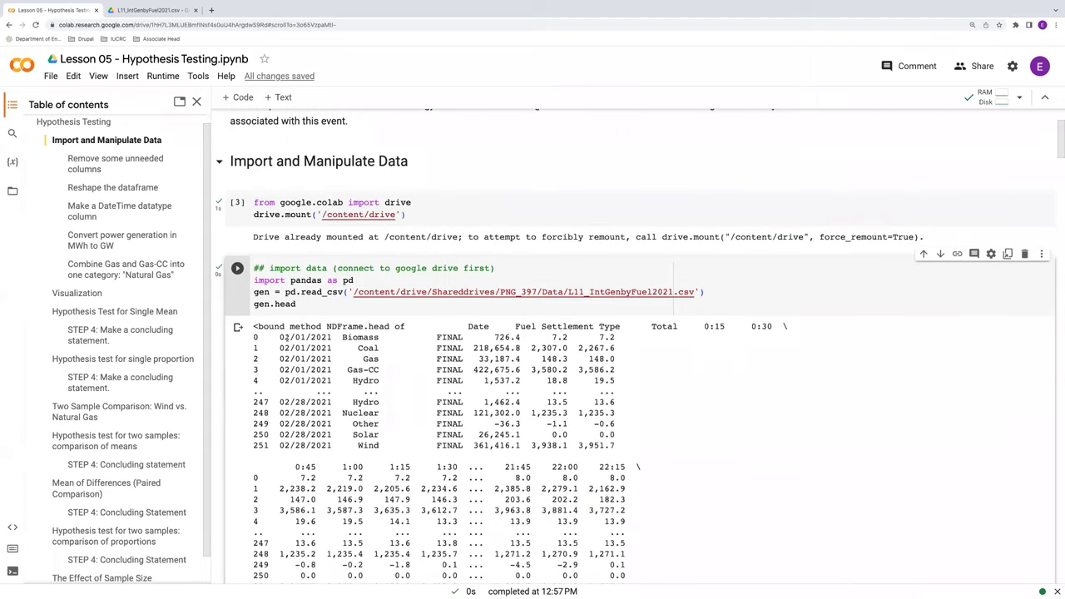
scroll(581, 457, down, 2)
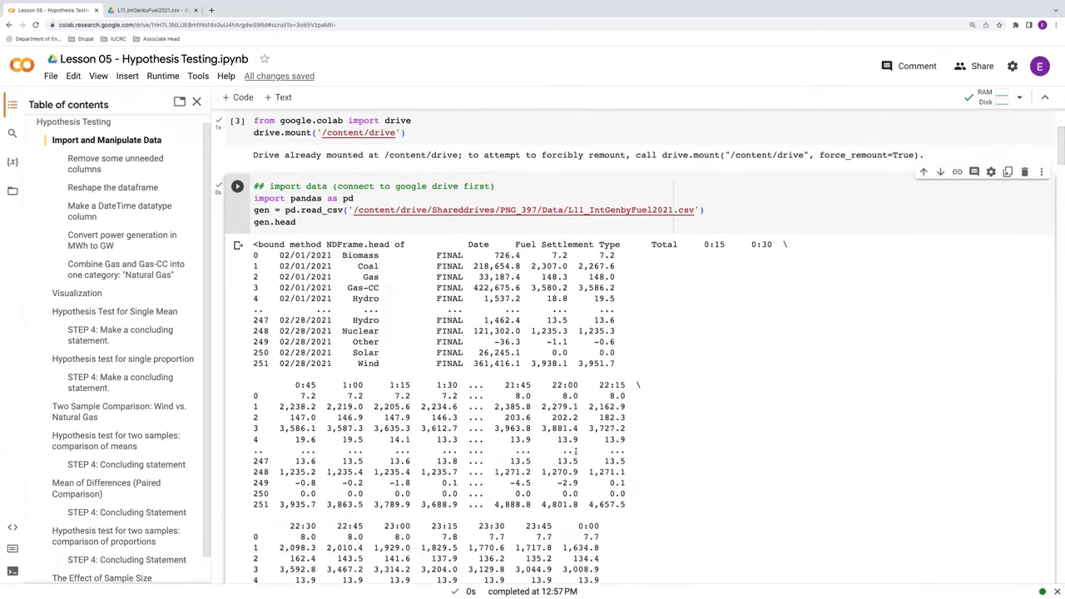
scroll(573, 449, down, 3)
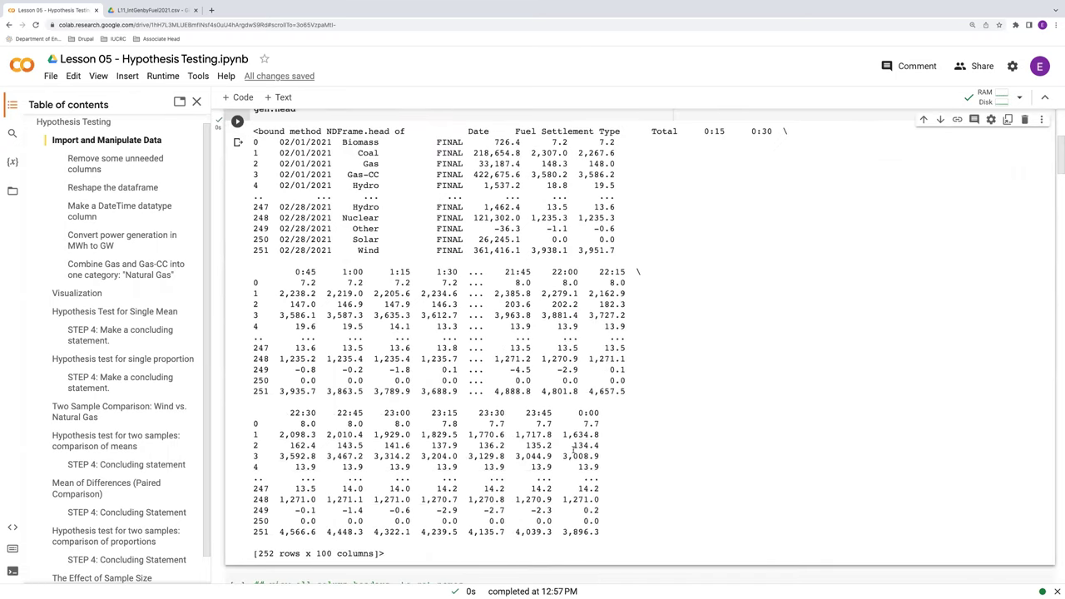
scroll(573, 451, down, 2)
scroll(573, 450, up, 3)
scroll(573, 449, up, 1)
scroll(574, 447, down, 1)
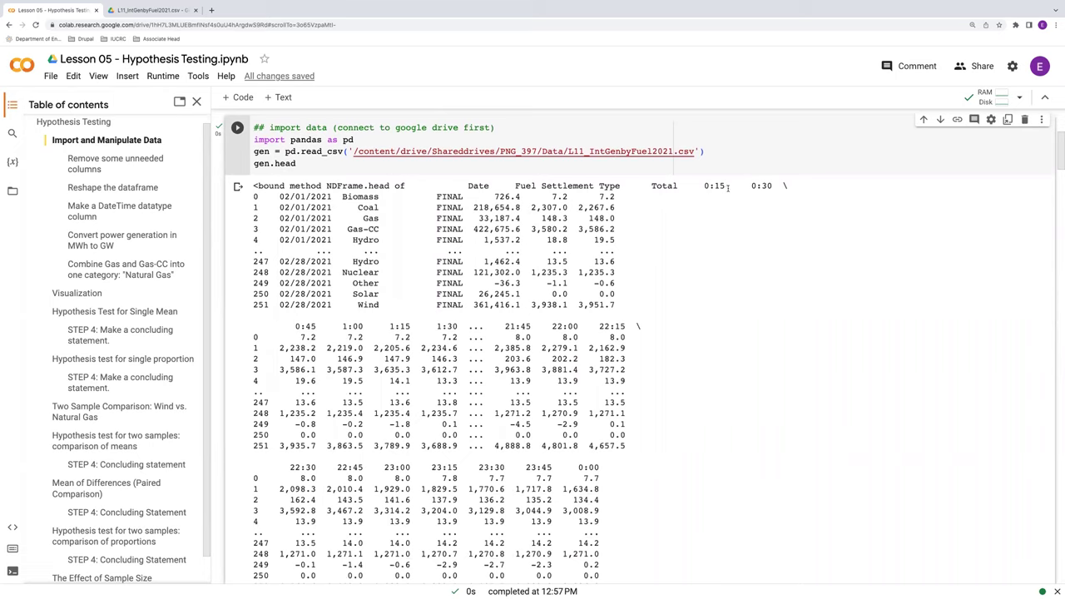
drag(577, 467, 599, 467)
scroll(623, 491, down, 3)
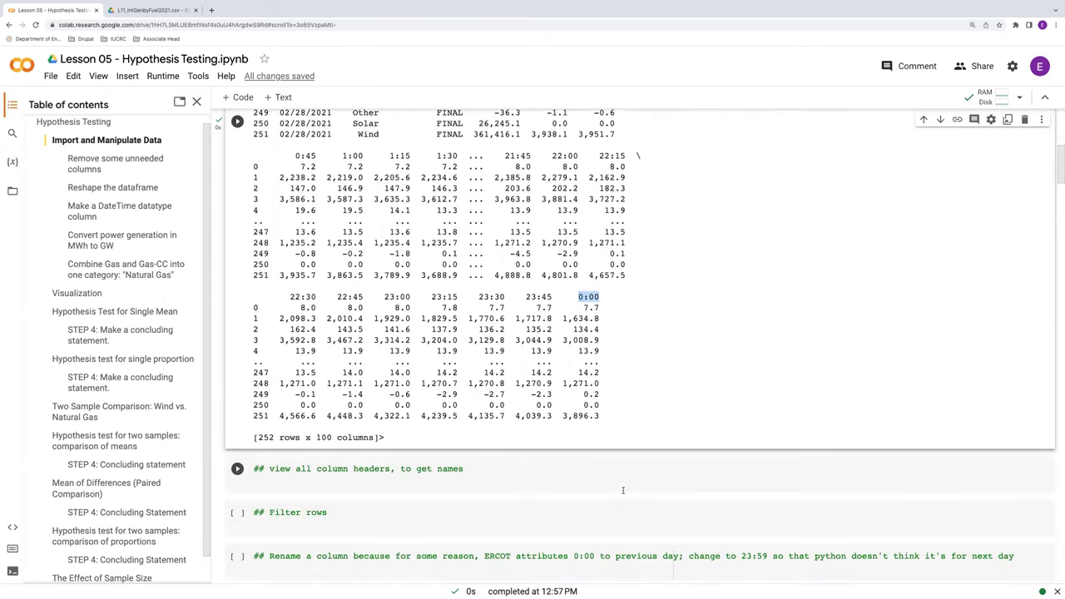
Step: Run gen.columns to list headers Date, Fuel, Settlement Type, Total and quarter-hour times
click(529, 461)
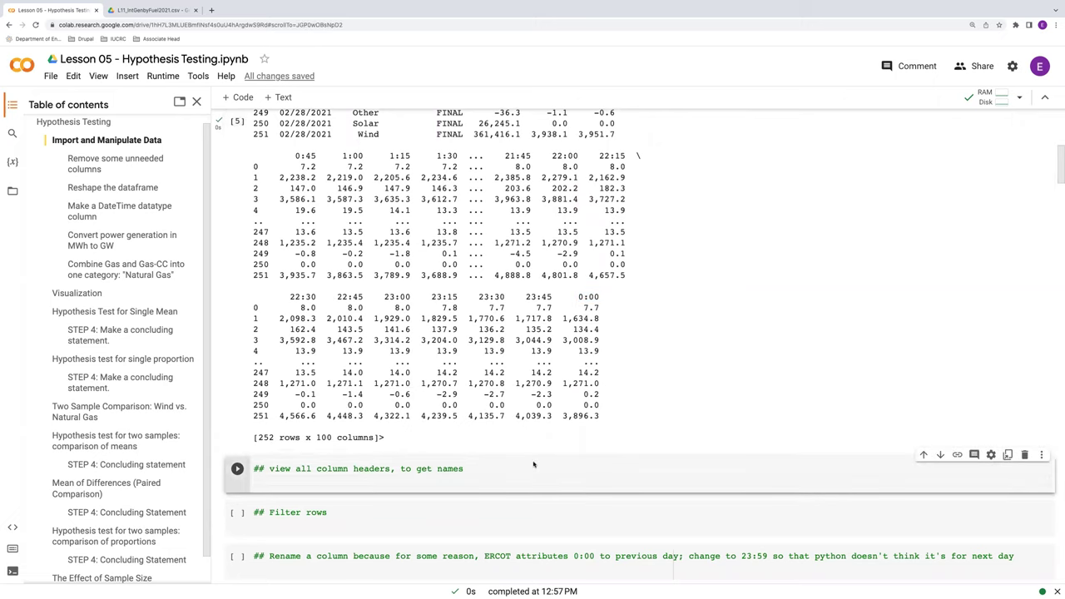
text(gen.columns)
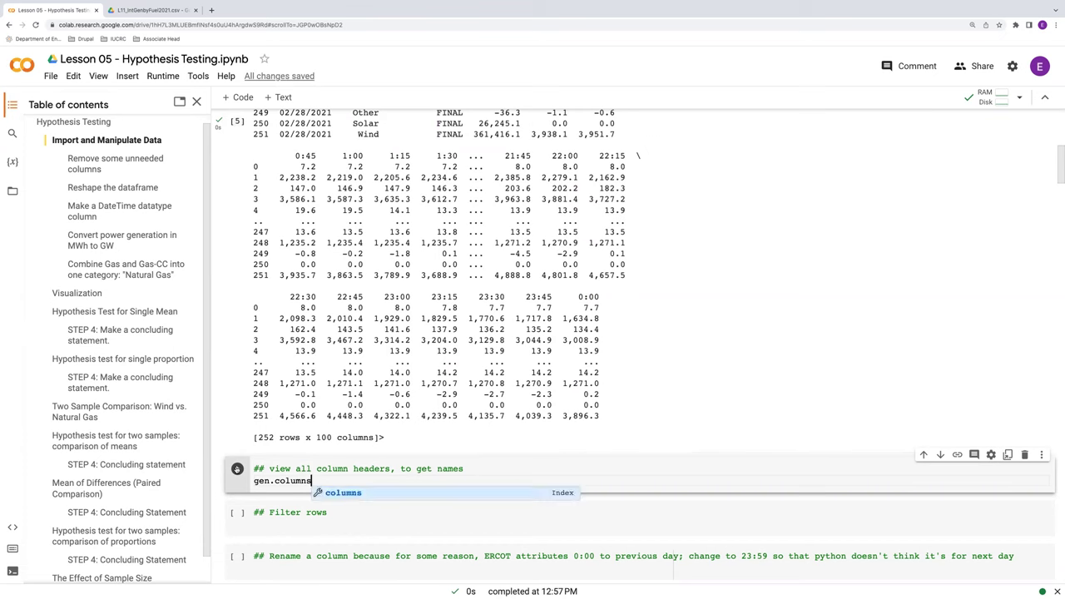
key(shift+Return)
scroll(500, 464, down, 4)
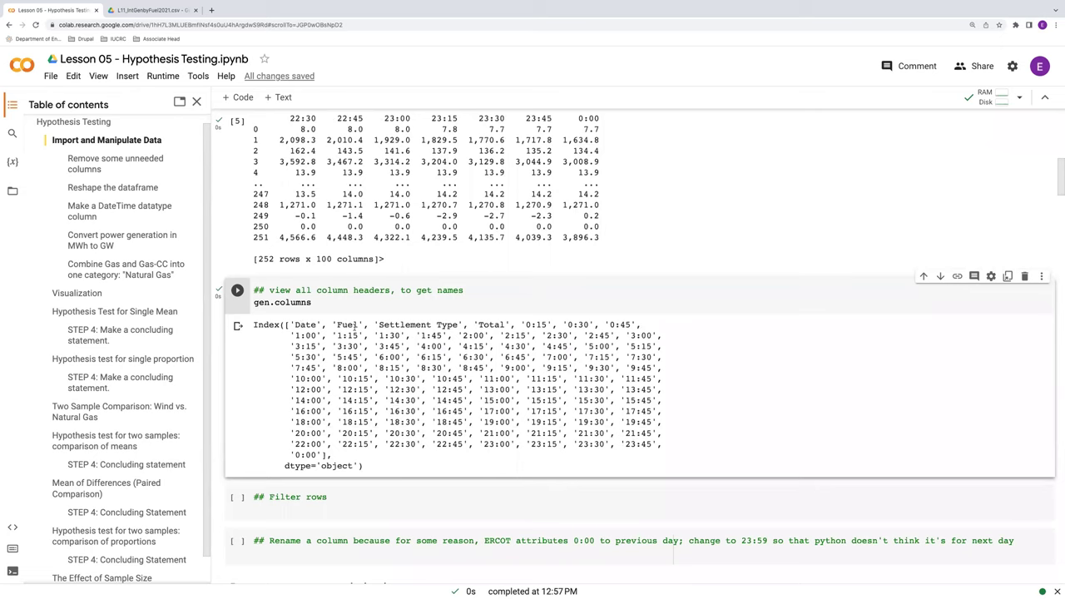
drag(385, 324, 475, 325)
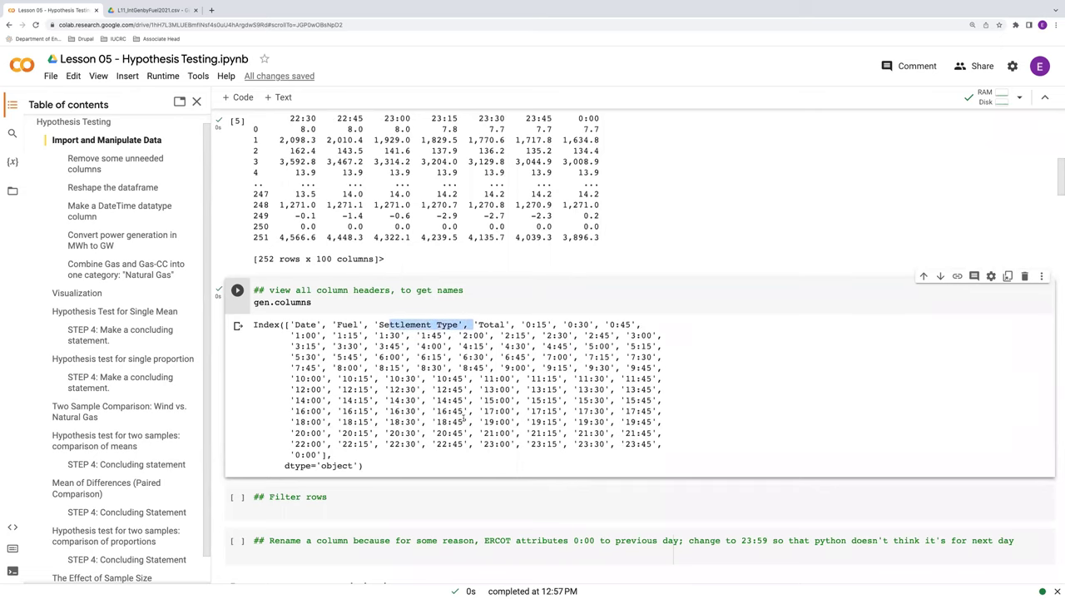
scroll(597, 464, down, 1)
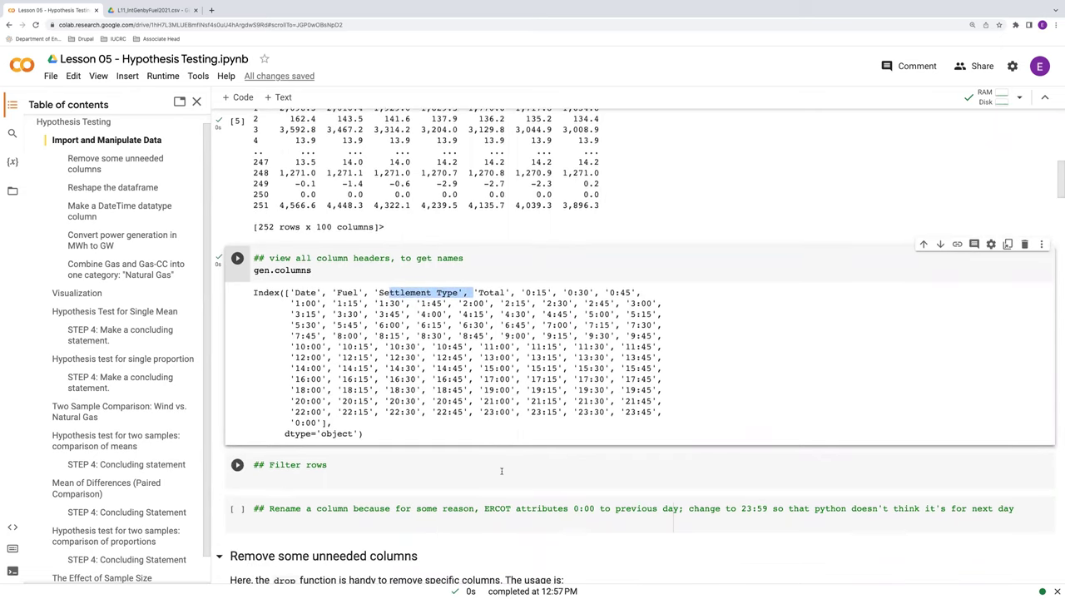
click(356, 481)
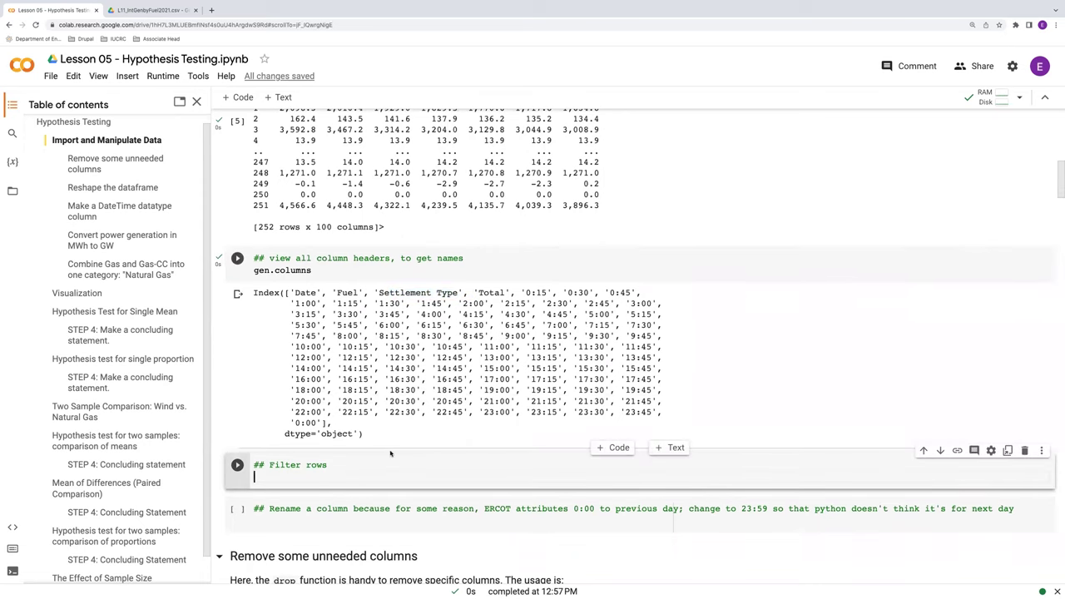
scroll(390, 453, down, 1)
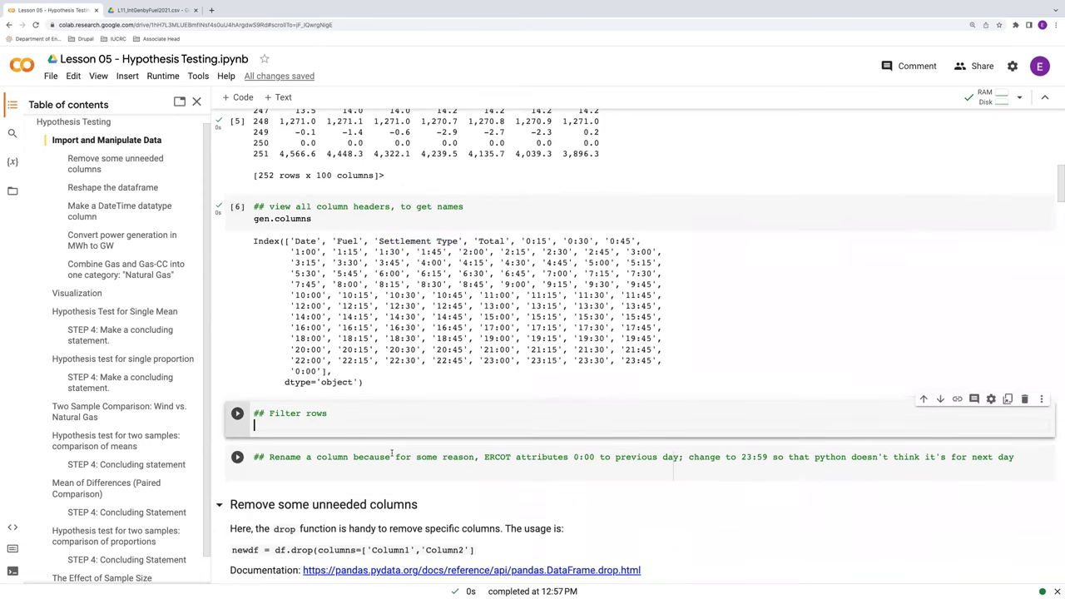